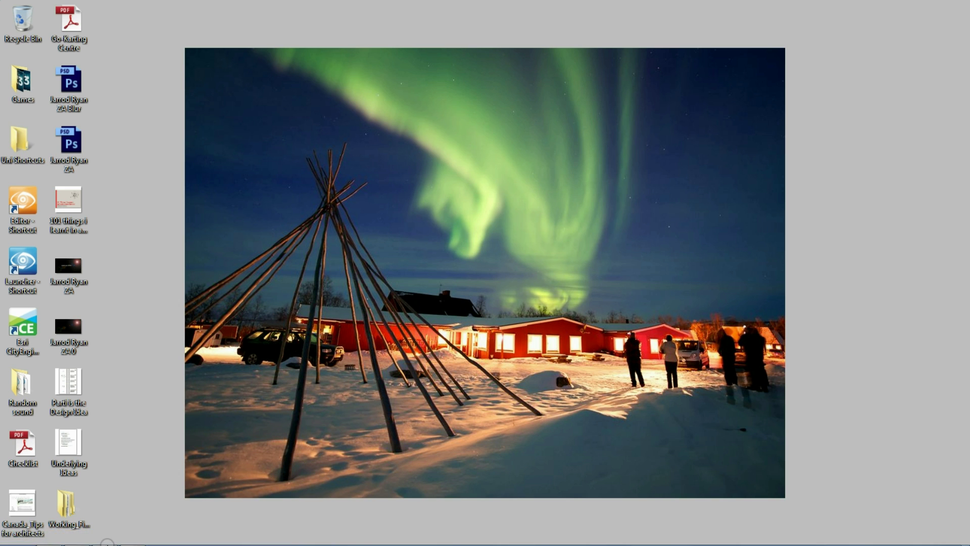
Step: Restore the Revit window and open Line Weights from Manage > Additional Settings
mouse_move(157, 544)
click(104, 536)
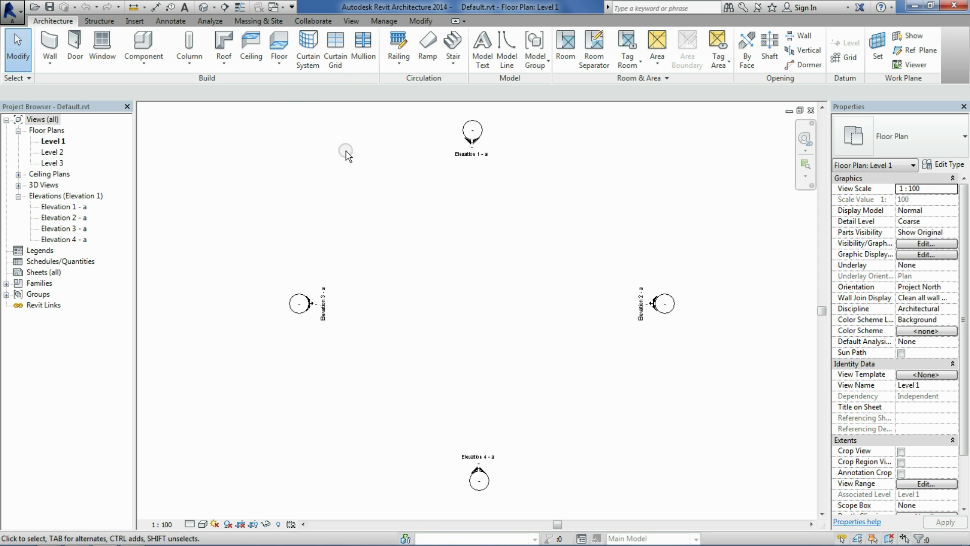
click(388, 20)
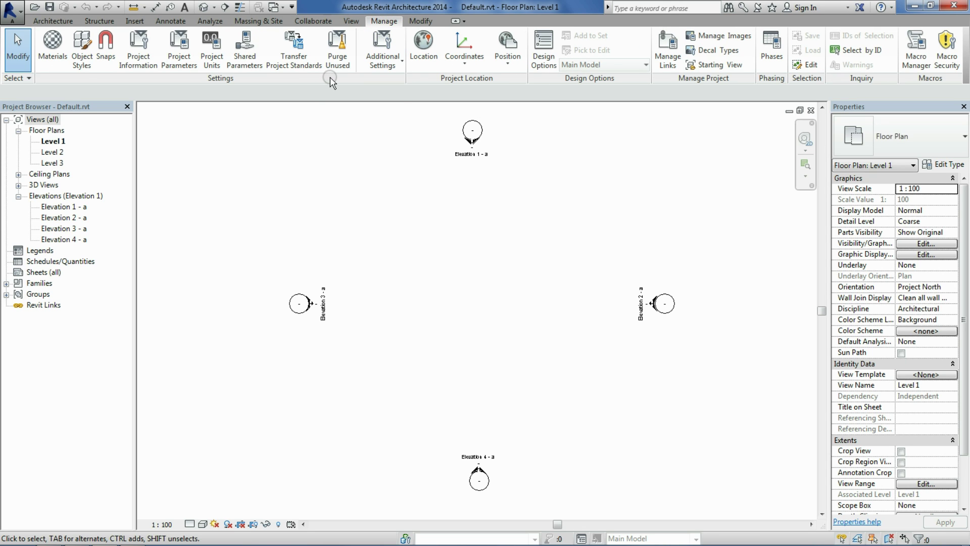
click(387, 66)
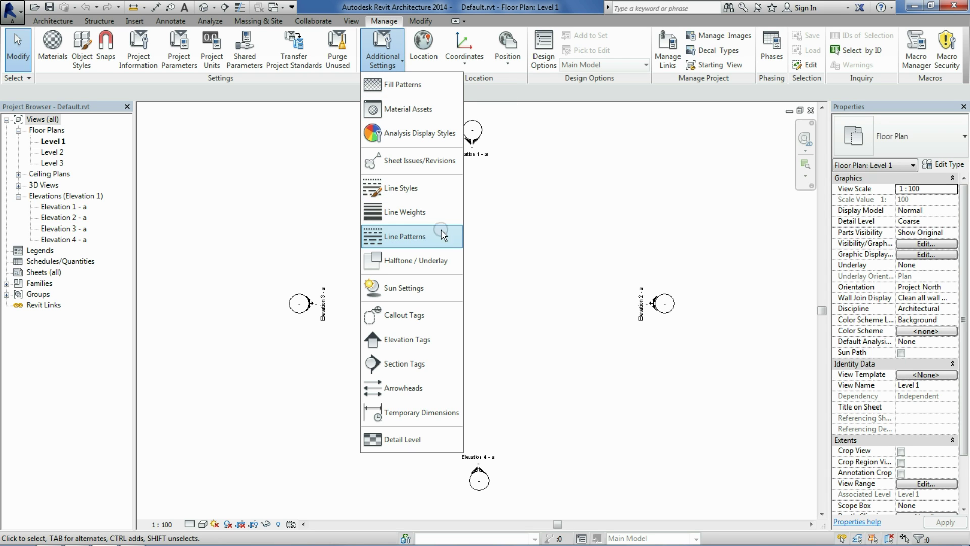
click(428, 222)
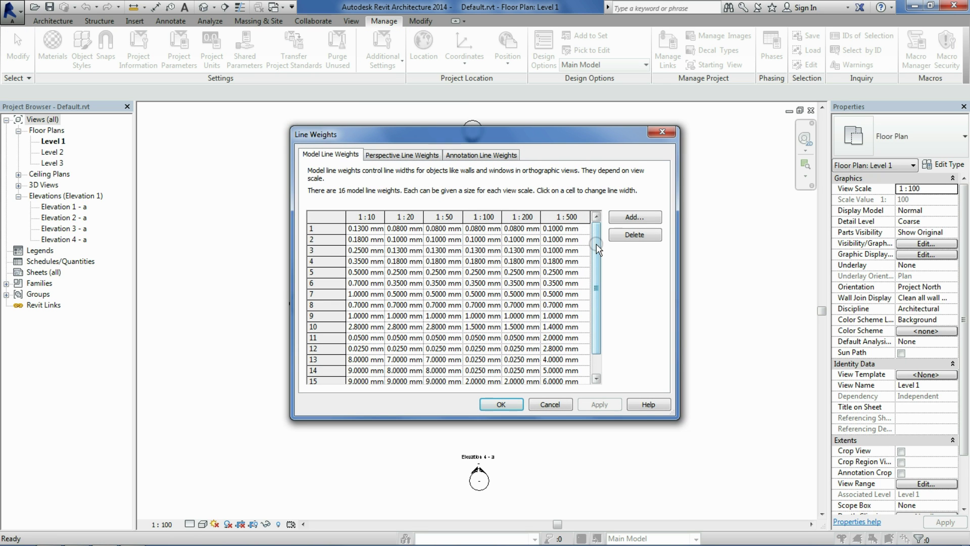
Step: Change model line weight 1's 1:10 width to 0.1 mm and accept the Line Weights dialog
click(378, 230)
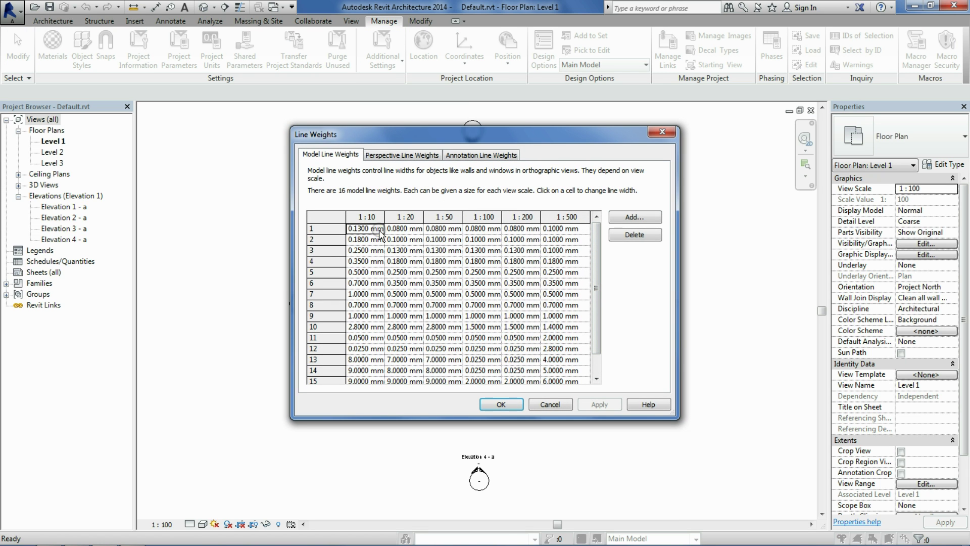
click(484, 229)
click(403, 239)
drag(596, 246, 419, 221)
click(370, 228)
click(311, 229)
key(Tab)
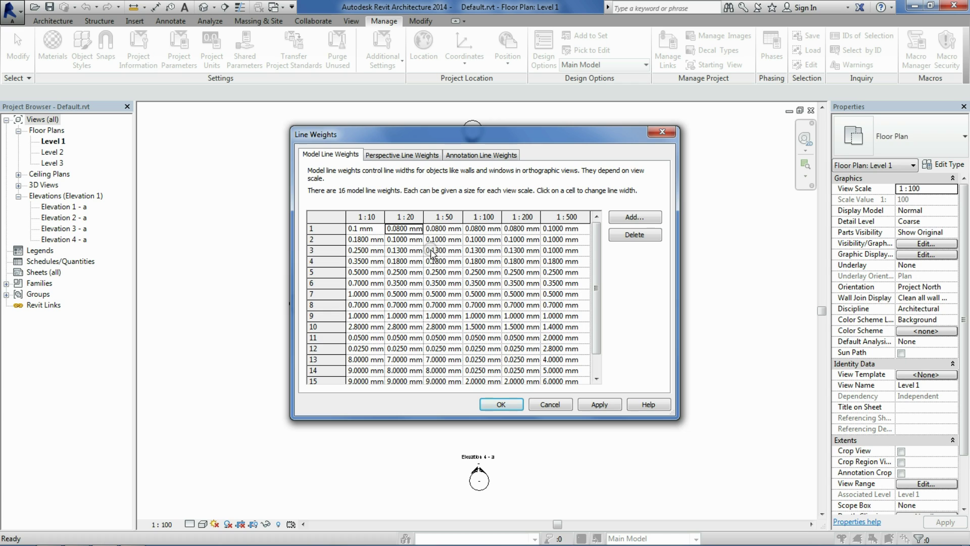
key(shift+Tab)
click(505, 401)
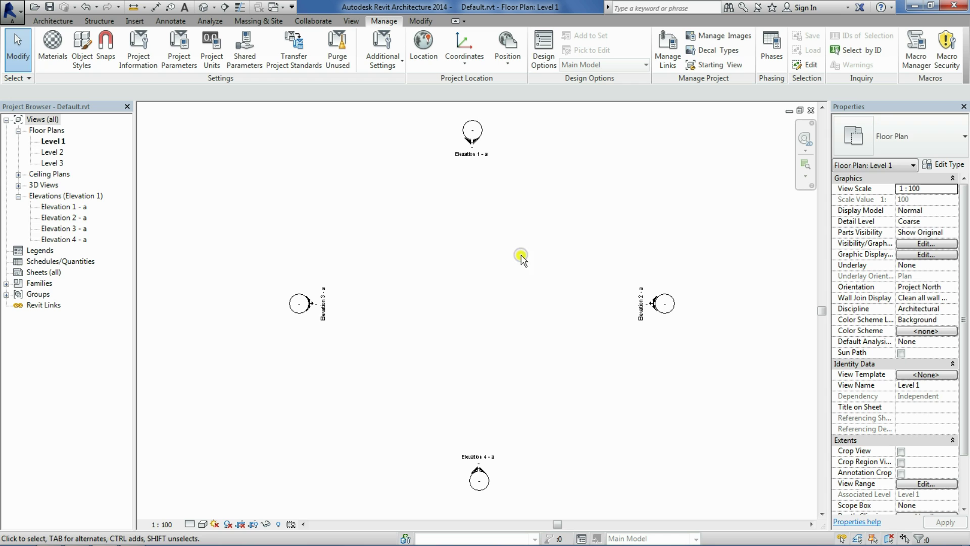
Step: Bring up the Manage tab's Additional Settings list again
click(520, 255)
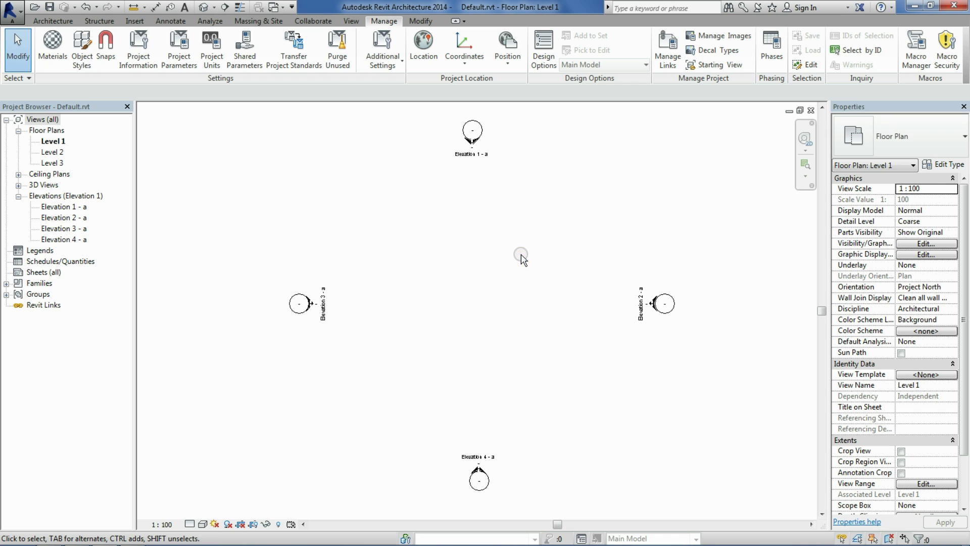
click(393, 67)
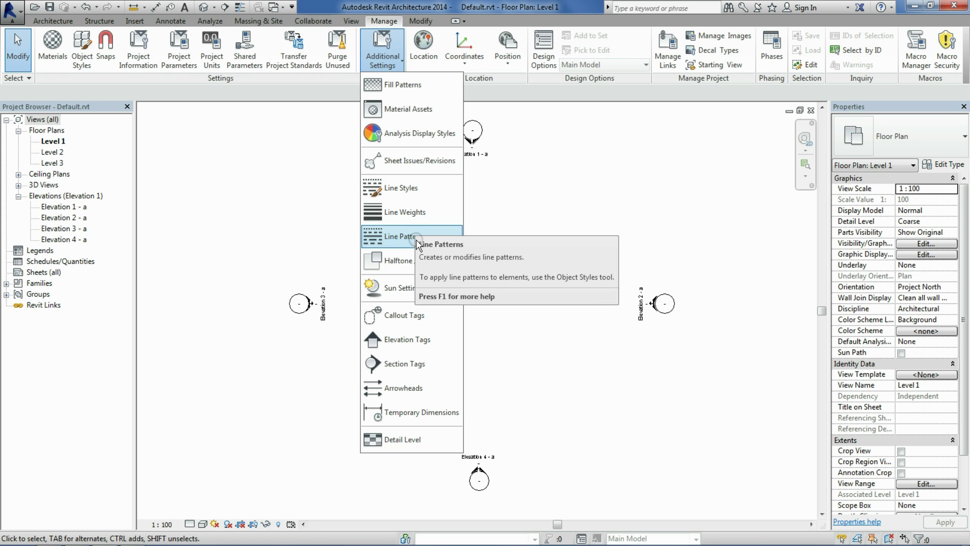
Step: Open Line Patterns and review the Aligning Line pattern's dash definition
click(395, 237)
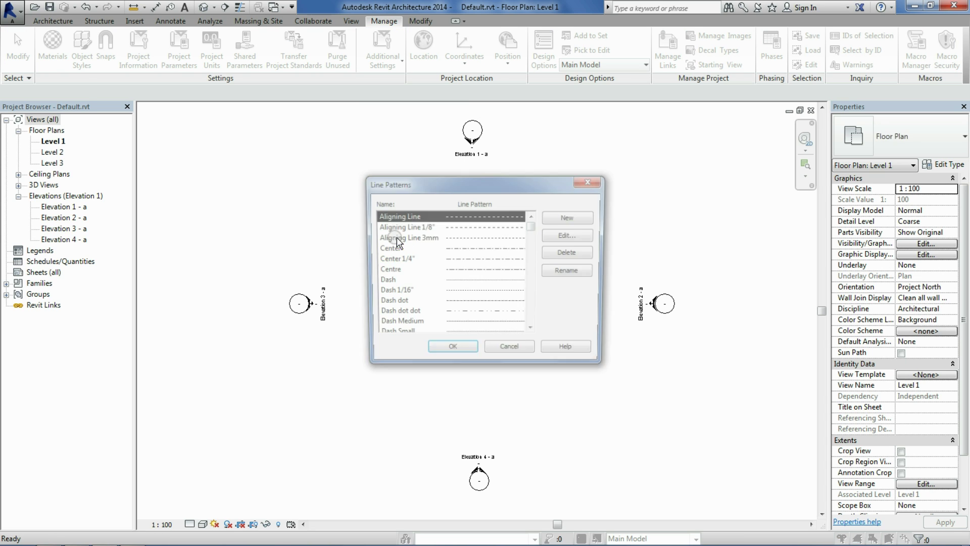
mouse_move(534, 230)
mouse_down()
mouse_move(534, 275)
mouse_move(538, 218)
mouse_up()
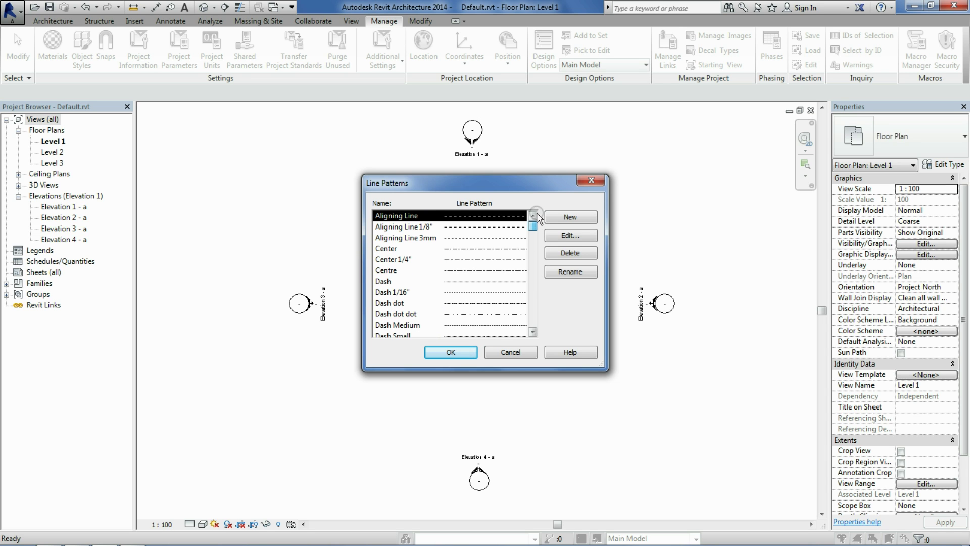
mouse_move(534, 230)
mouse_down()
mouse_move(535, 267)
mouse_move(533, 223)
mouse_up()
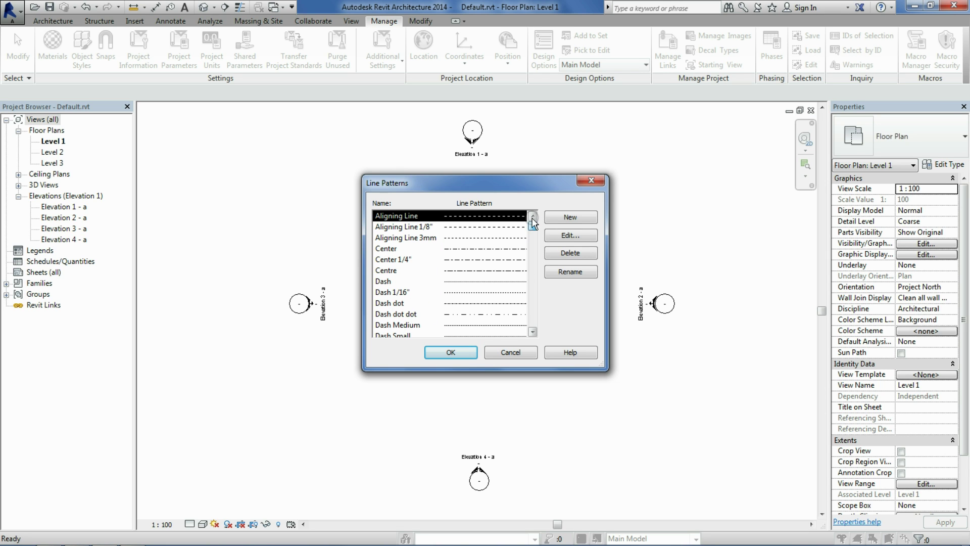
click(559, 241)
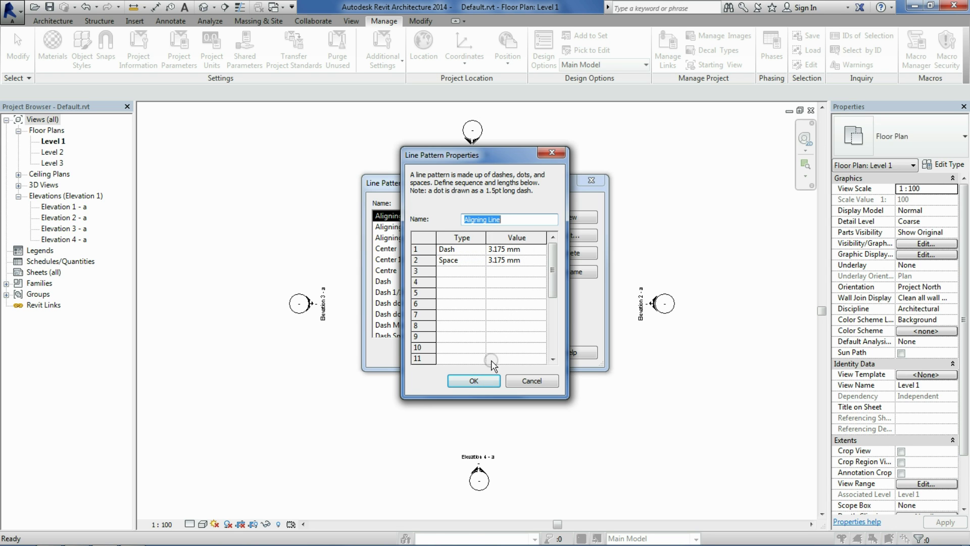
click(486, 380)
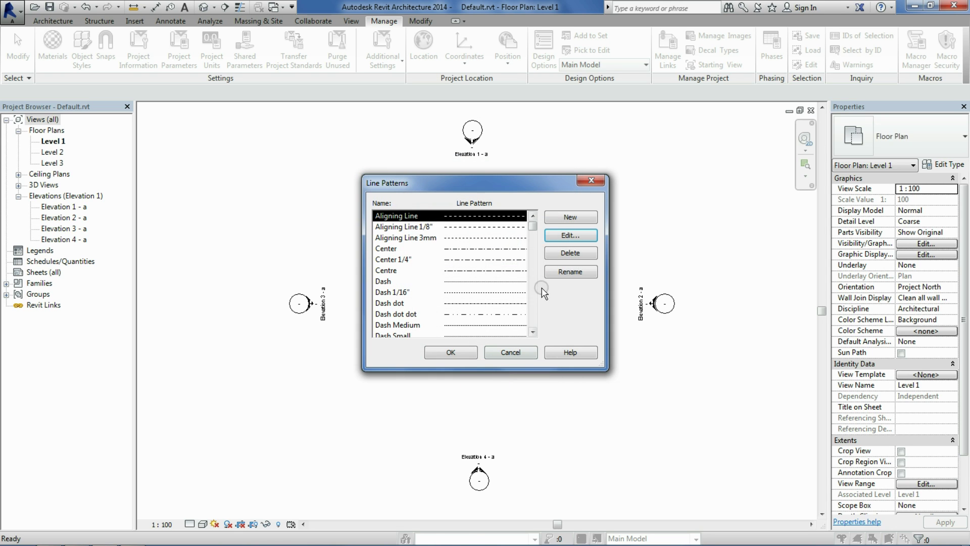
Step: Review the Double dash pattern's definition, then close Line Patterns unchanged
click(532, 331)
click(532, 332)
click(532, 332)
click(532, 331)
click(533, 332)
click(532, 332)
click(533, 332)
click(533, 332)
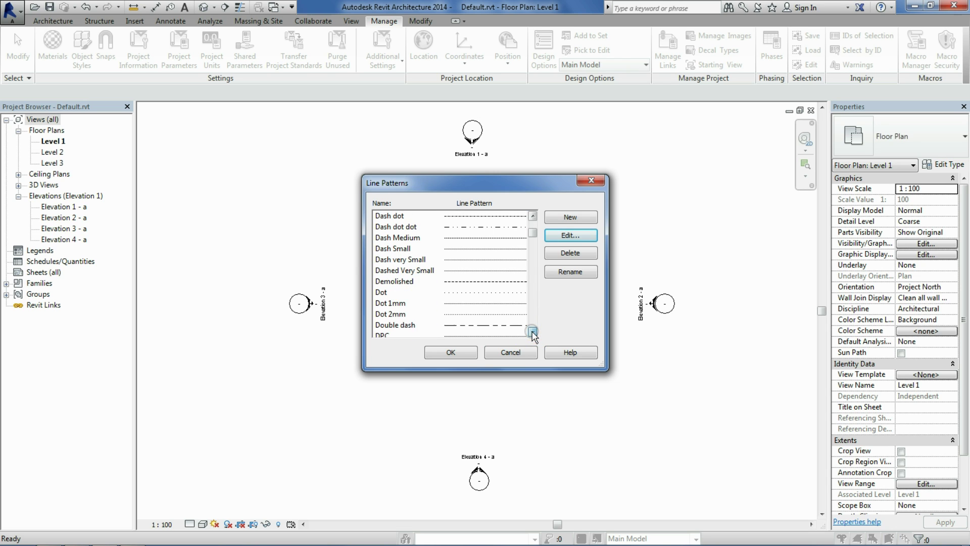
click(533, 332)
click(532, 332)
click(472, 303)
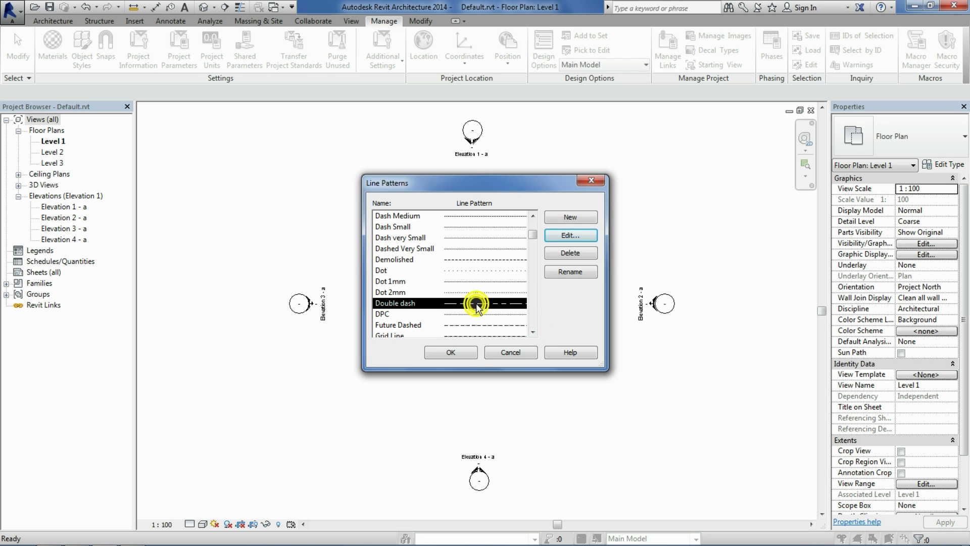
click(562, 236)
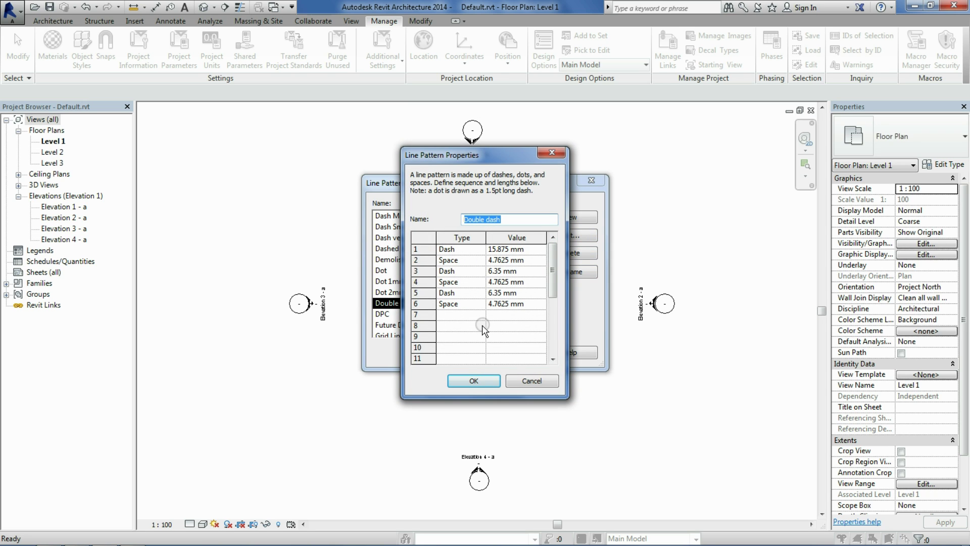
click(484, 383)
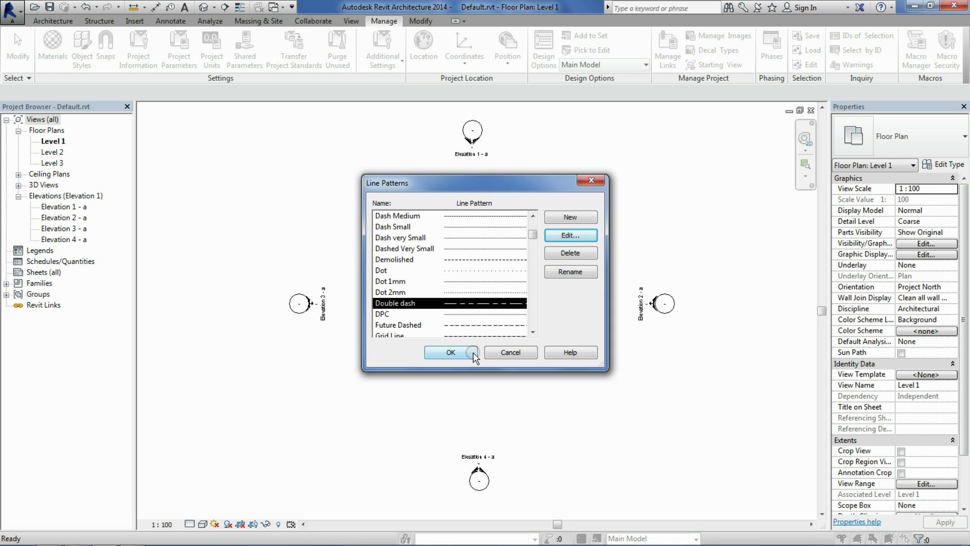
click(473, 353)
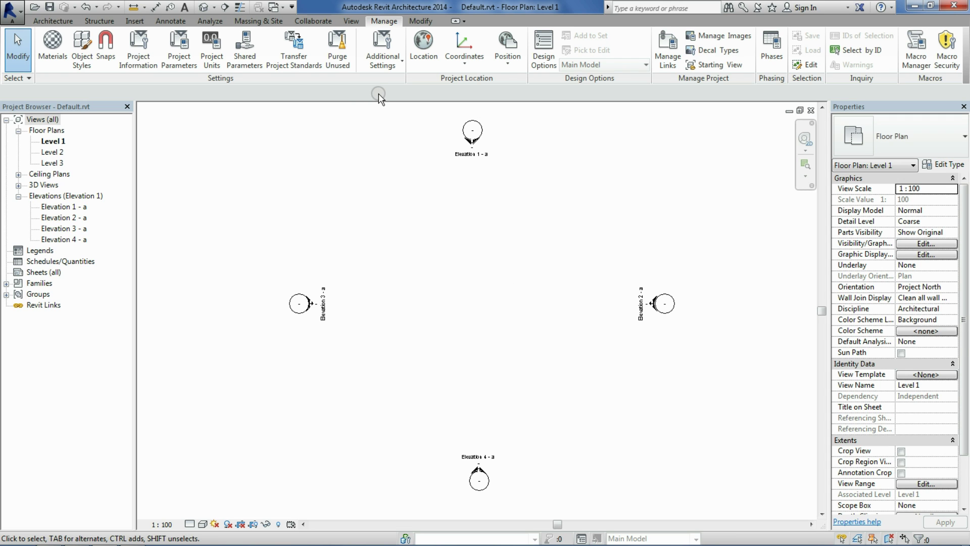
Step: Open the Line Styles settings from Additional Settings
click(383, 57)
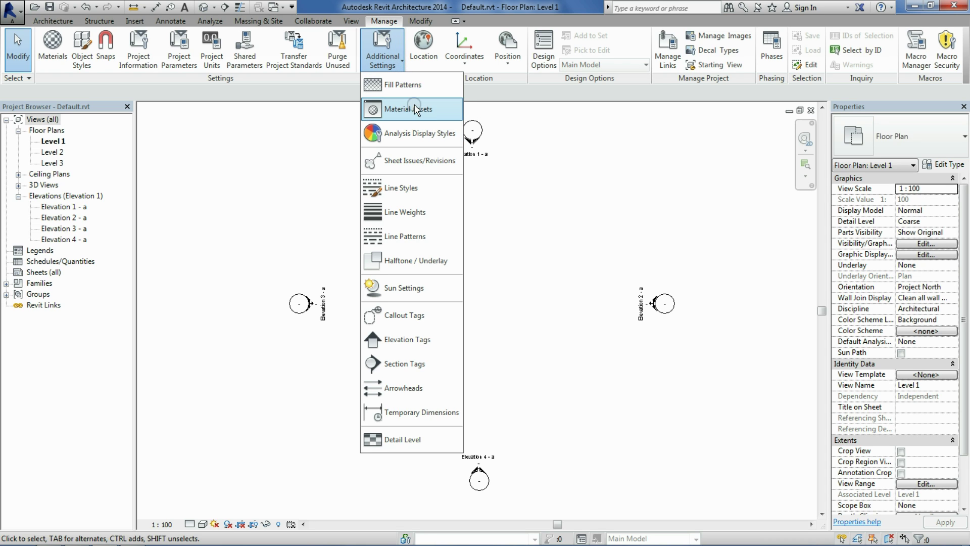
click(409, 189)
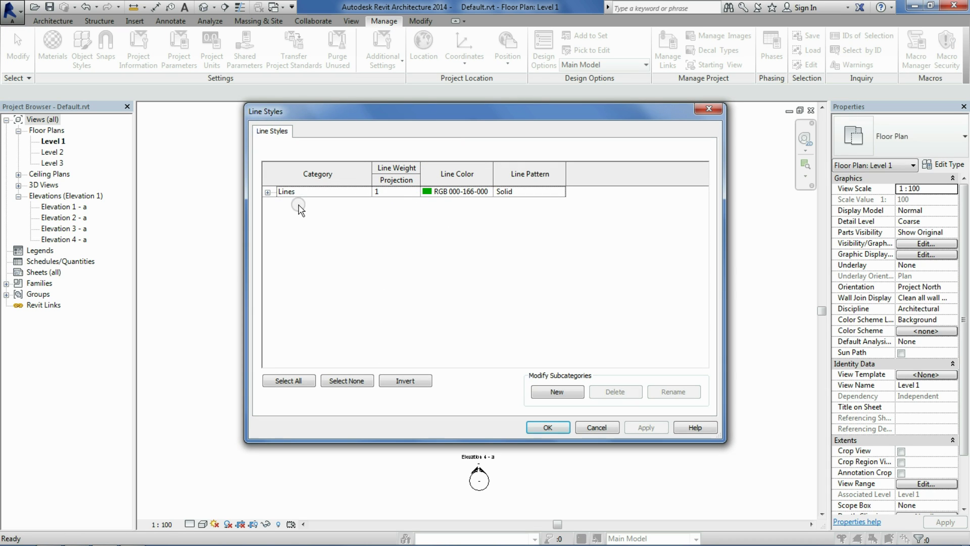
click(268, 192)
scroll(543, 235, down, 1)
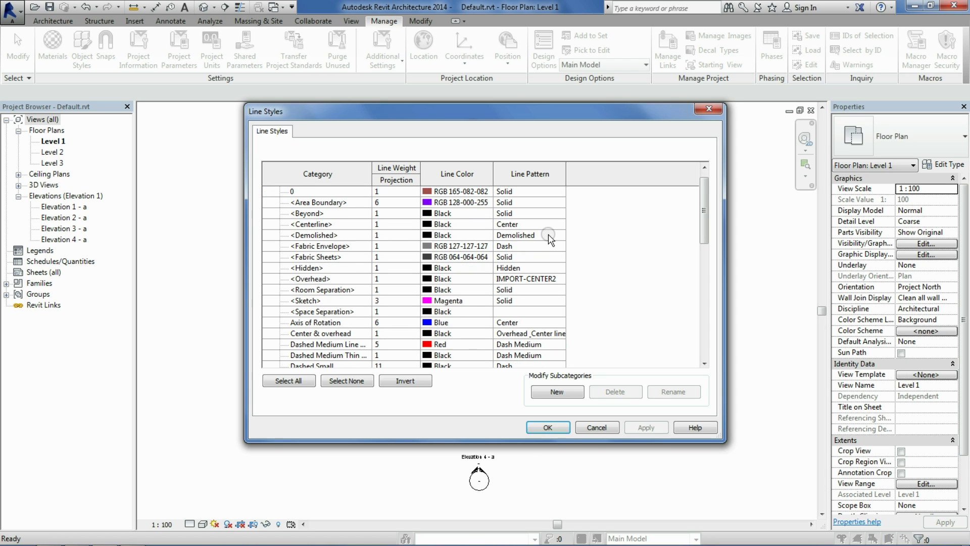
scroll(438, 259, down, 5)
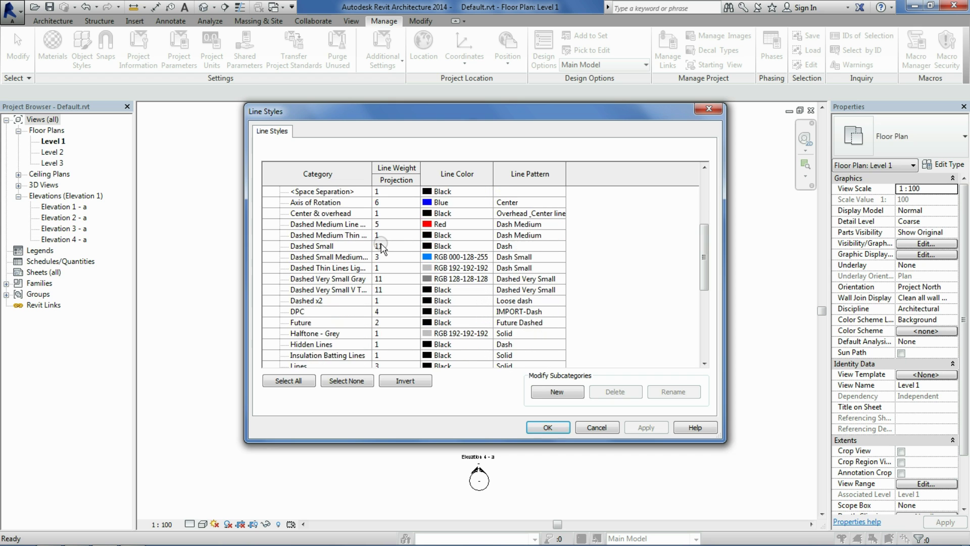
scroll(381, 247, down, 3)
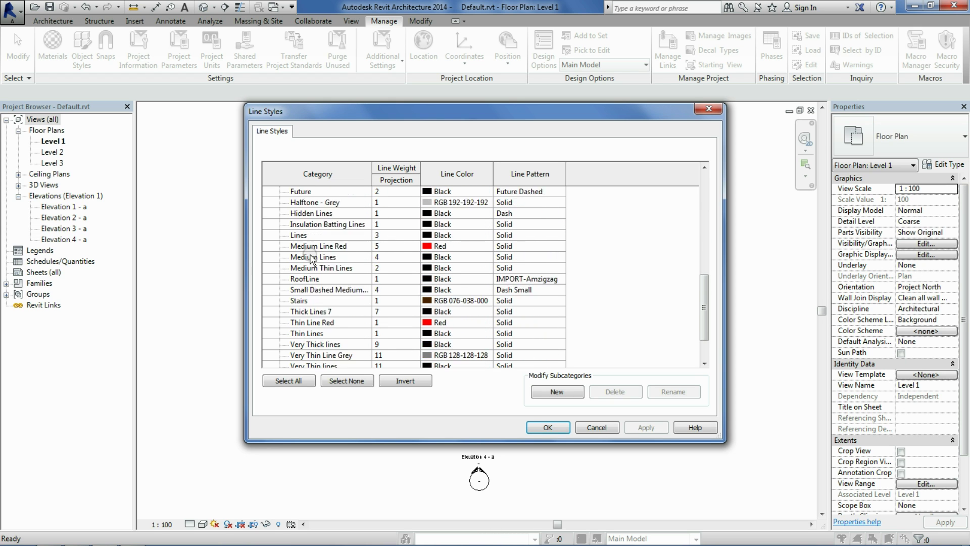
scroll(436, 239, down, 1)
scroll(384, 252, up, 8)
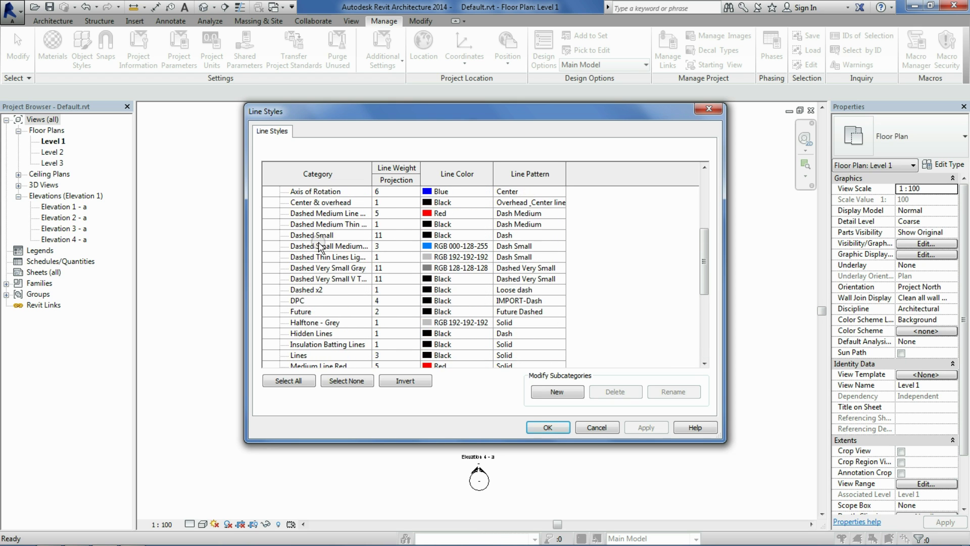
scroll(352, 265, up, 2)
scroll(381, 235, down, 7)
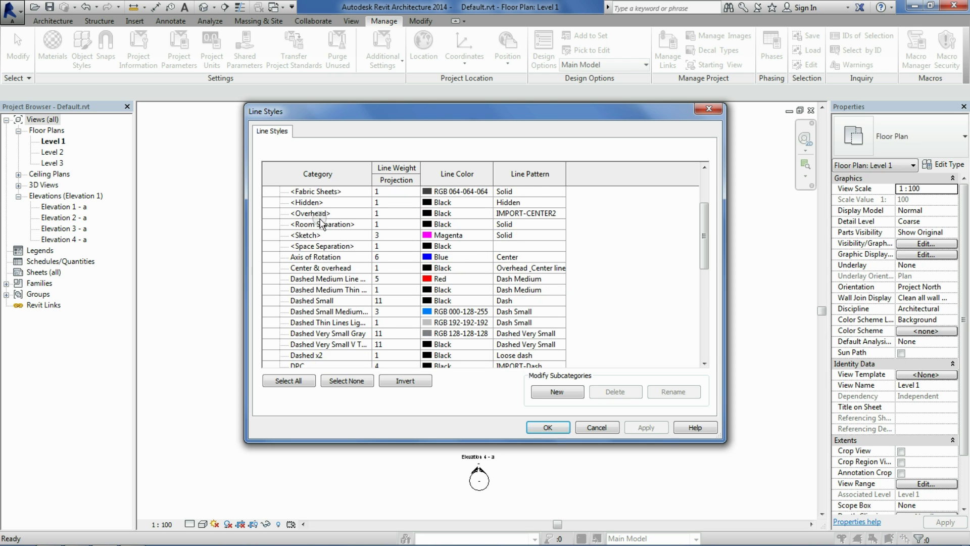
scroll(380, 235, down, 3)
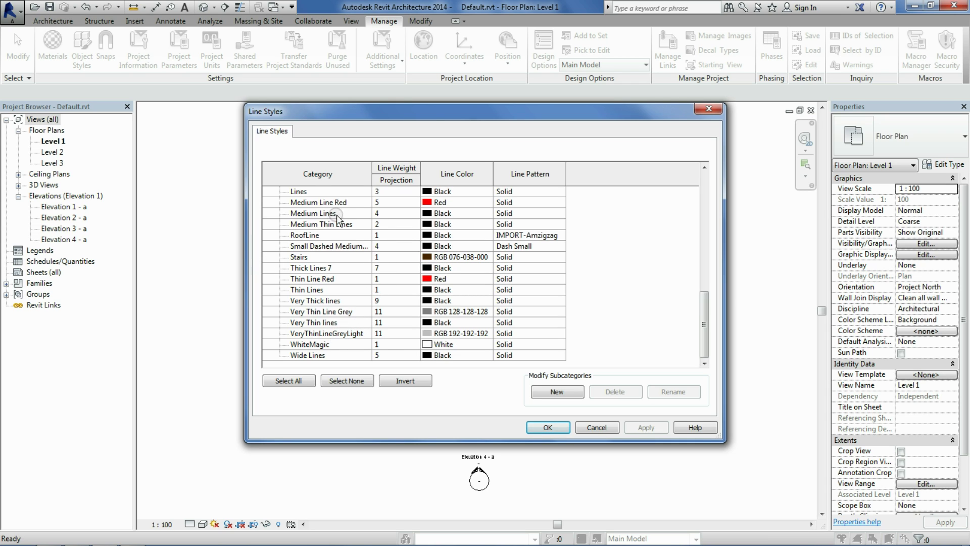
scroll(367, 250, up, 1)
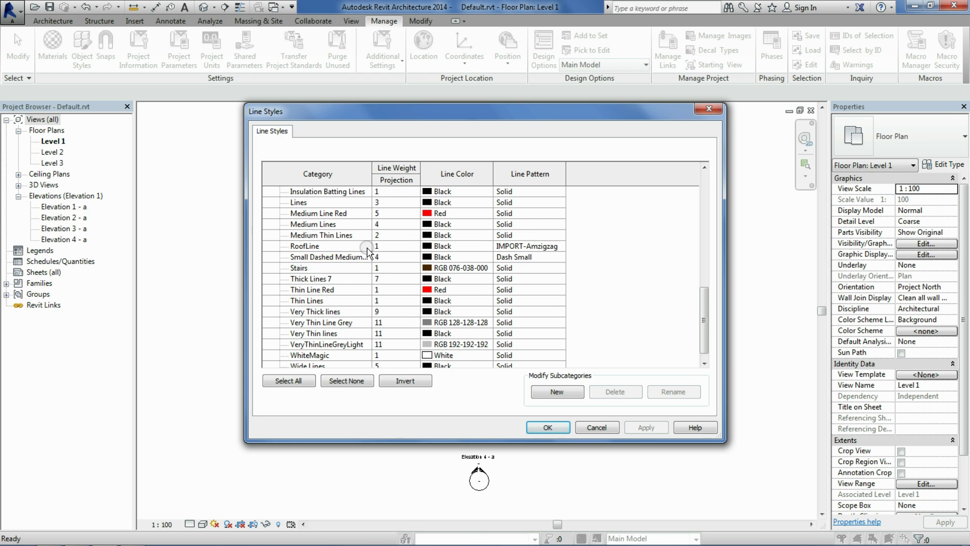
scroll(367, 250, up, 5)
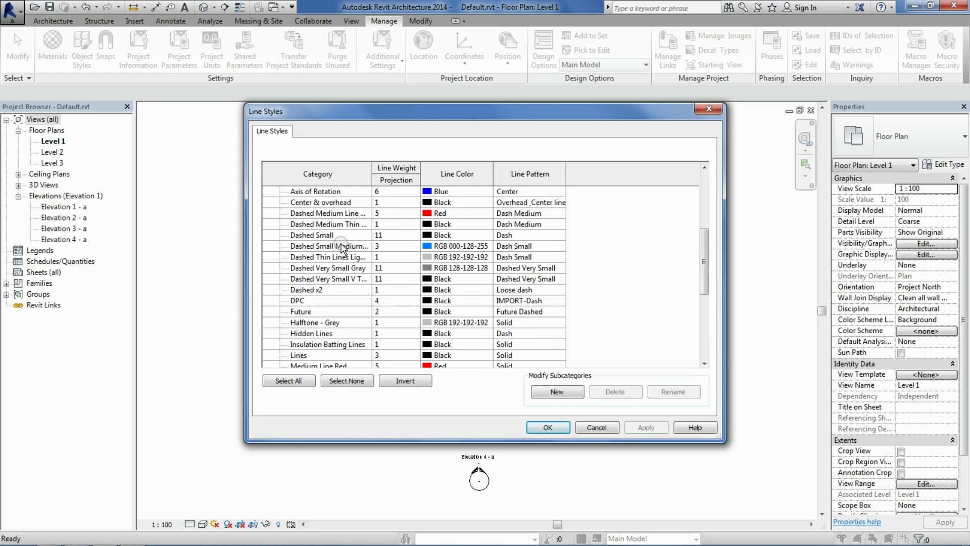
scroll(404, 262, up, 2)
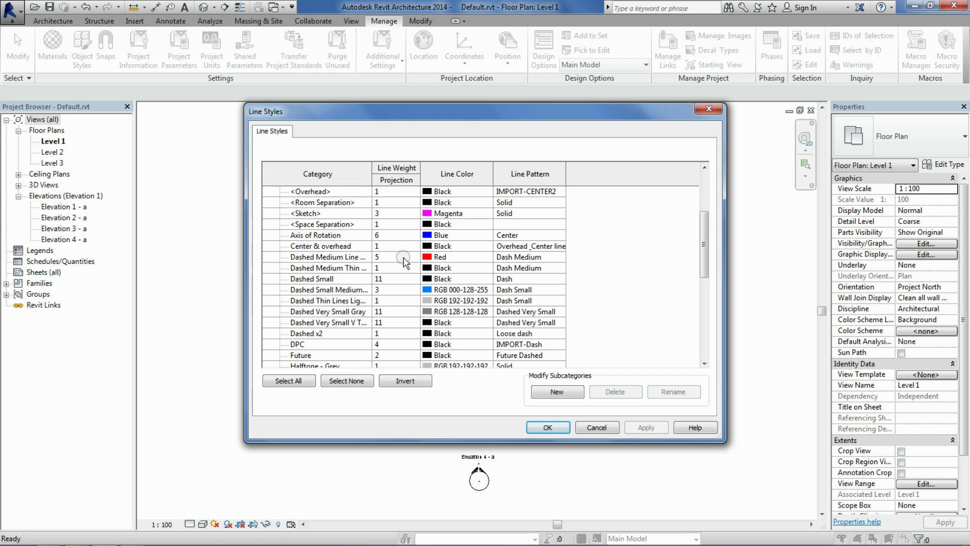
scroll(399, 255, up, 1)
scroll(386, 247, down, 5)
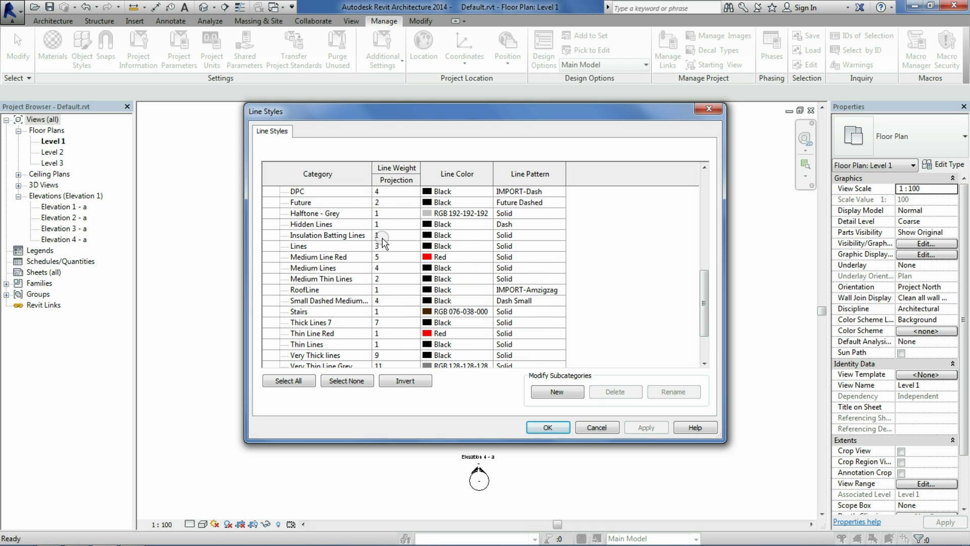
scroll(384, 229, down, 2)
scroll(578, 244, down, 1)
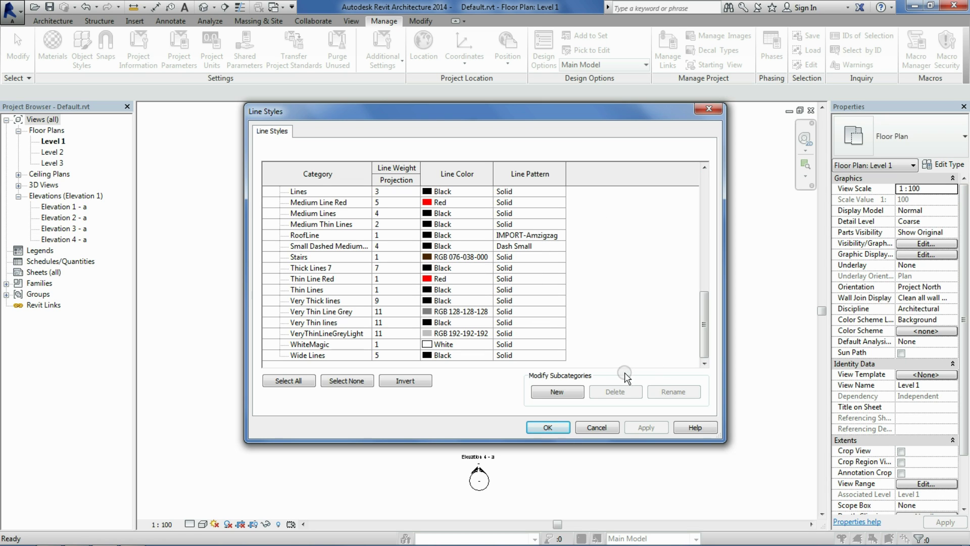
Step: Create a new Lines subcategory named 'Wide Lines 7'
click(557, 392)
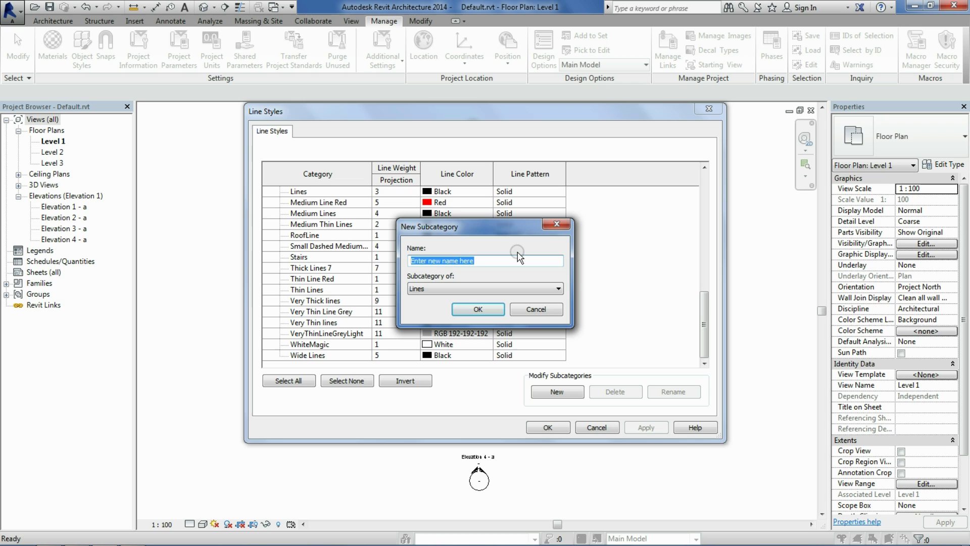
text(Wide Lines 7)
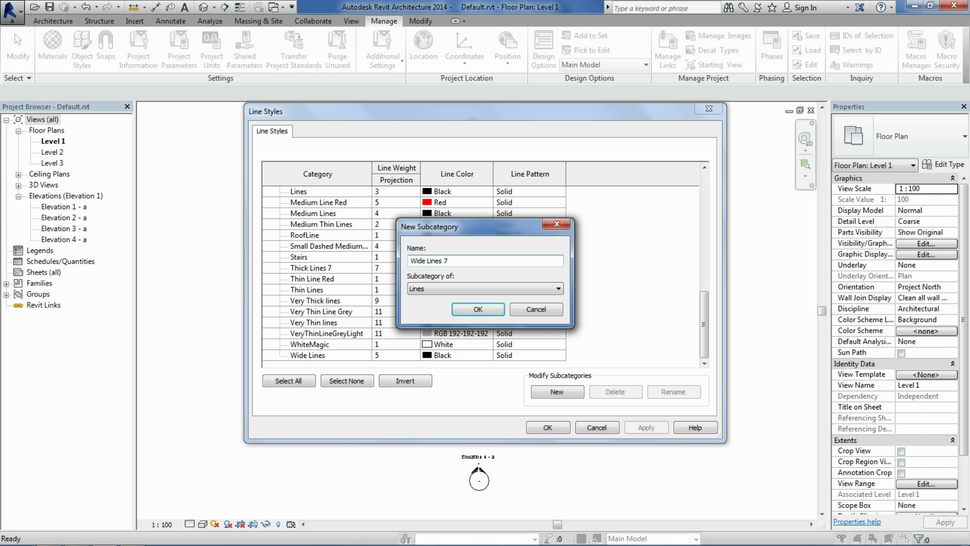
click(475, 310)
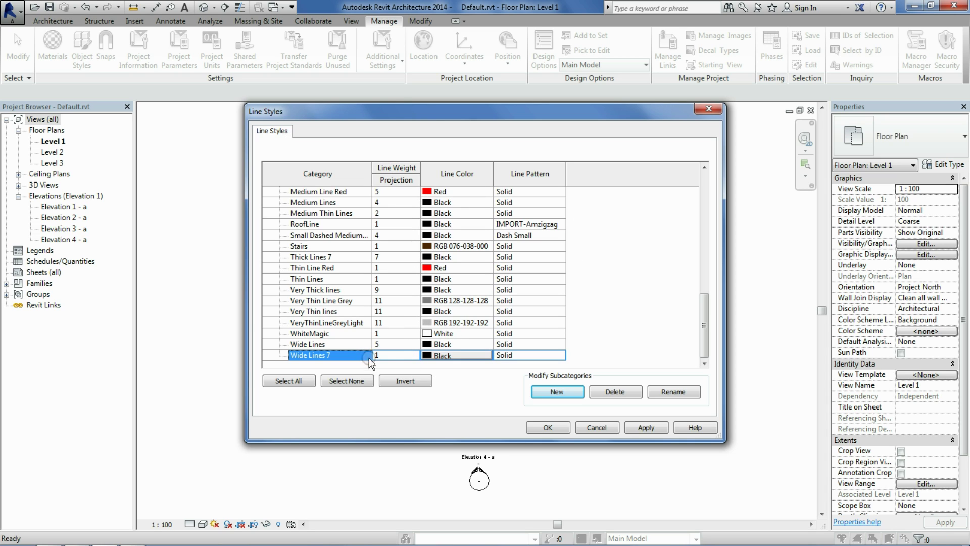
Step: Give Wide Lines 7 line weight 7 and a Dash pattern, then confirm with OK
click(410, 355)
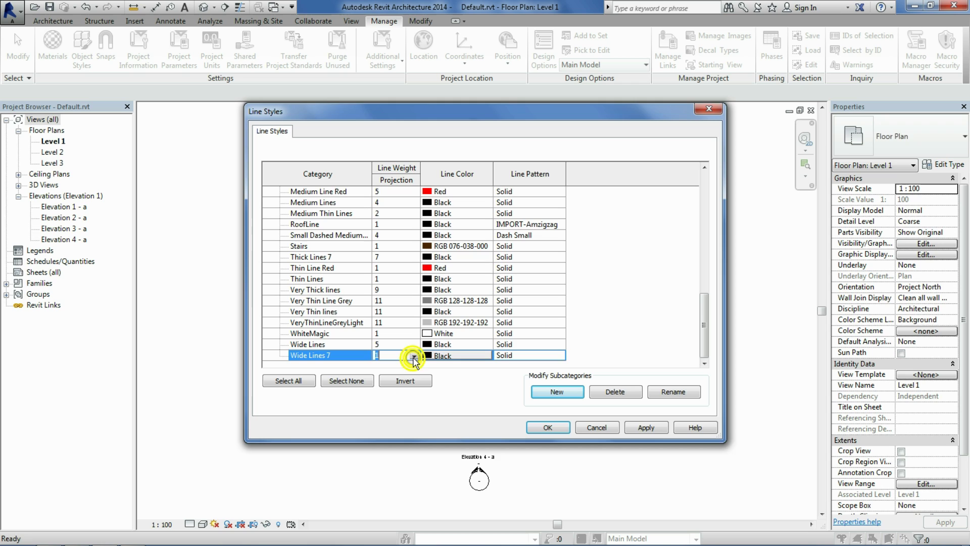
click(414, 356)
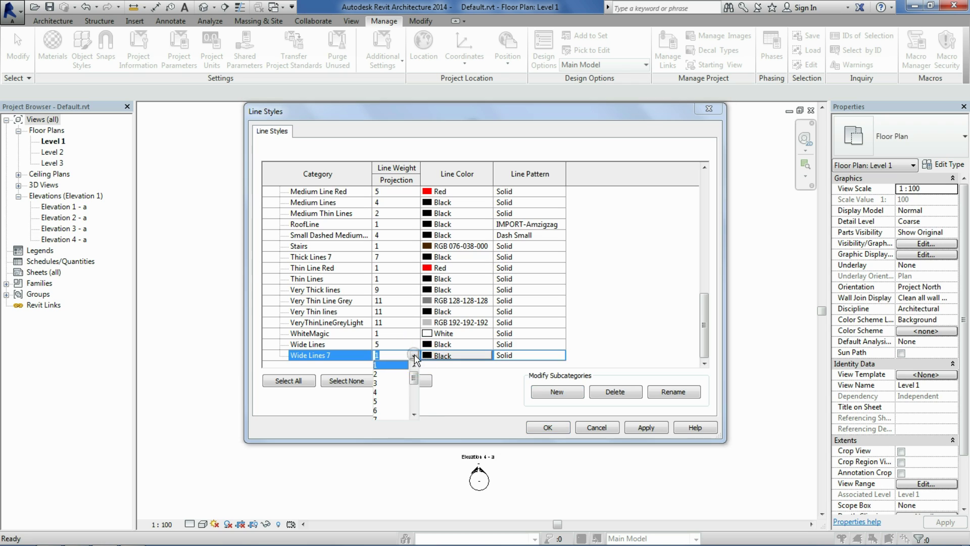
click(382, 417)
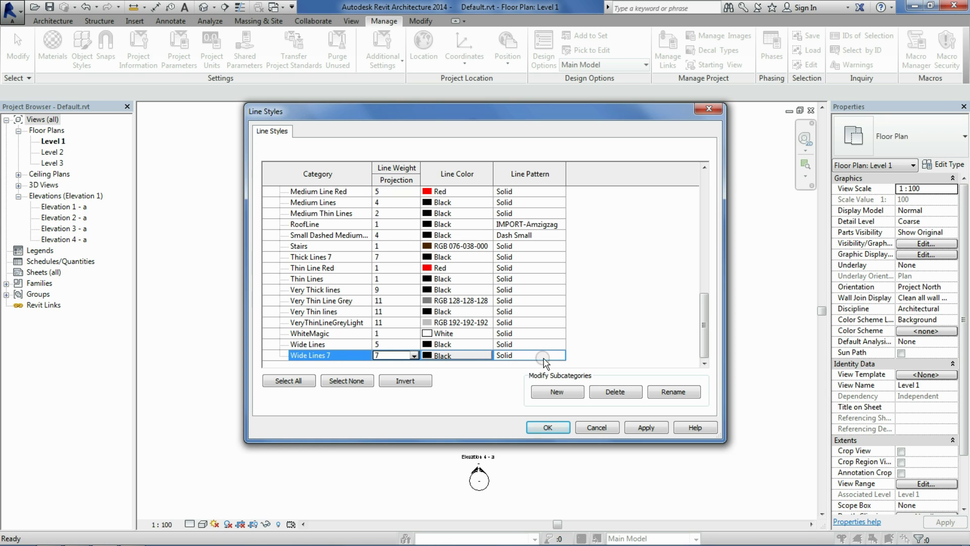
click(559, 356)
click(560, 356)
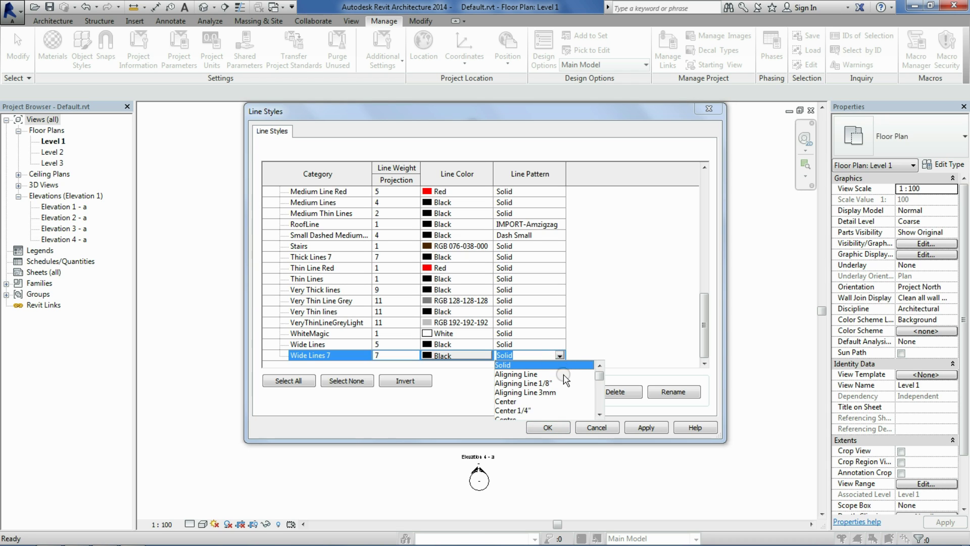
scroll(565, 380, down, 2)
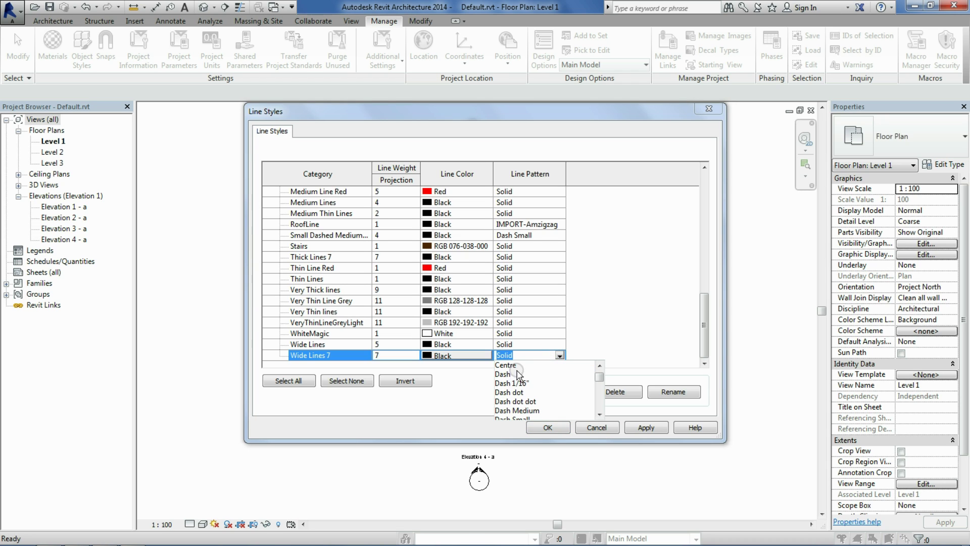
click(508, 374)
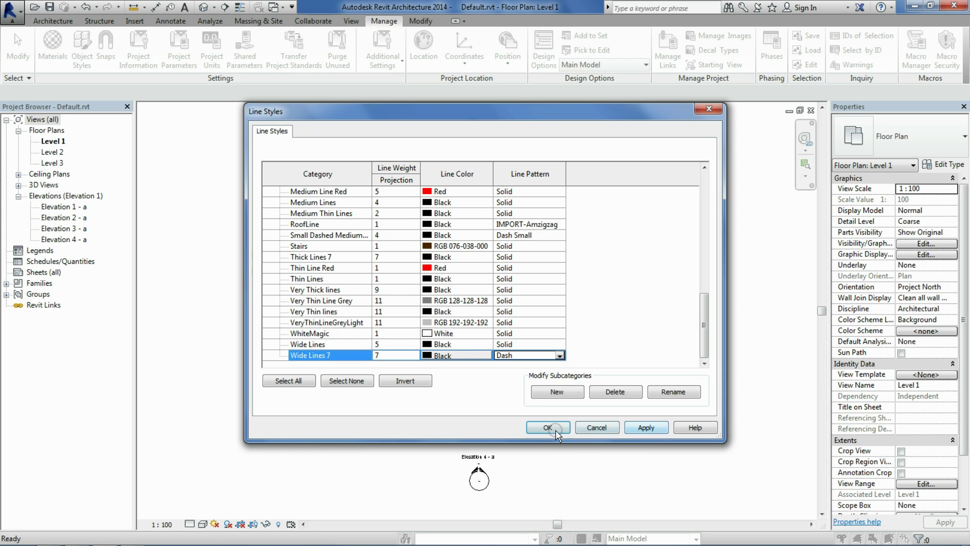
click(556, 430)
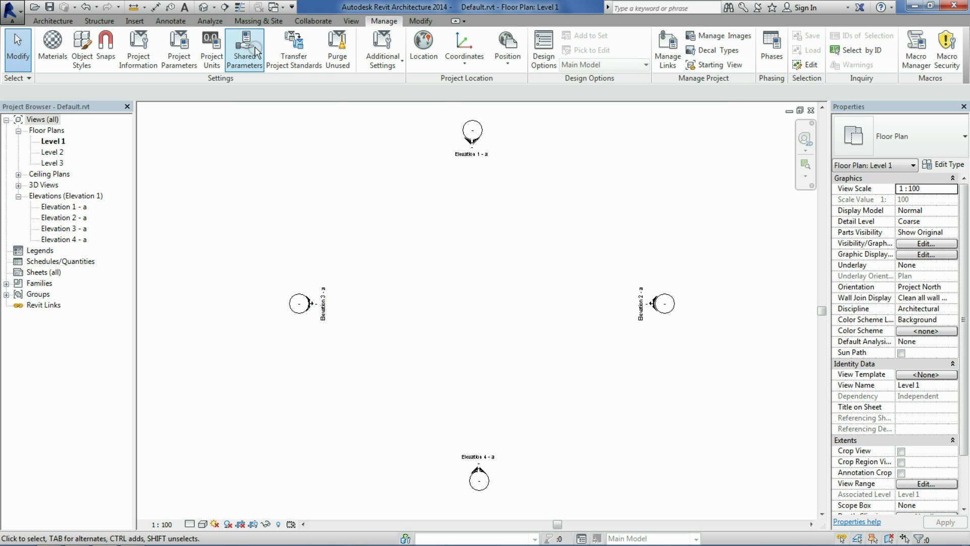
Step: Start the Annotate Detail Line tool using the Wide Lines 7 line style
click(59, 24)
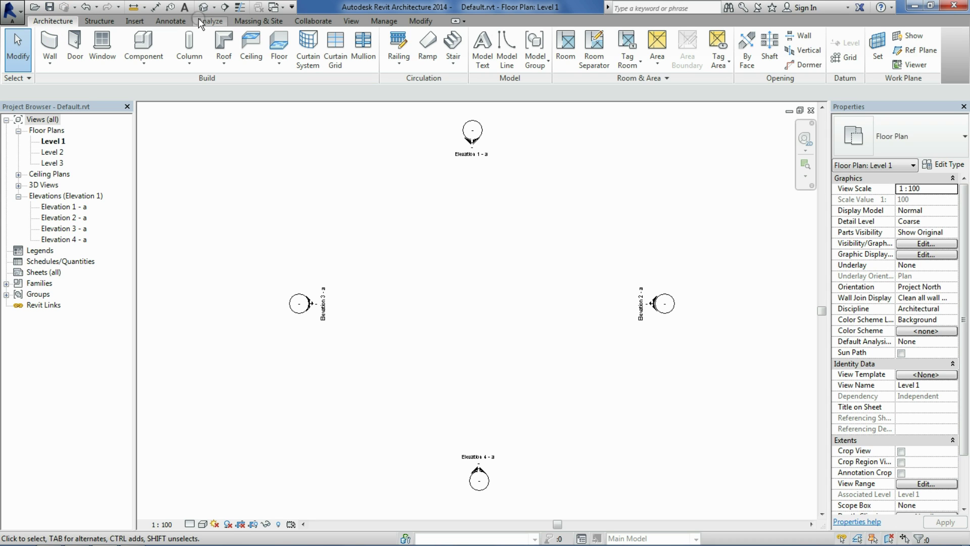
click(172, 24)
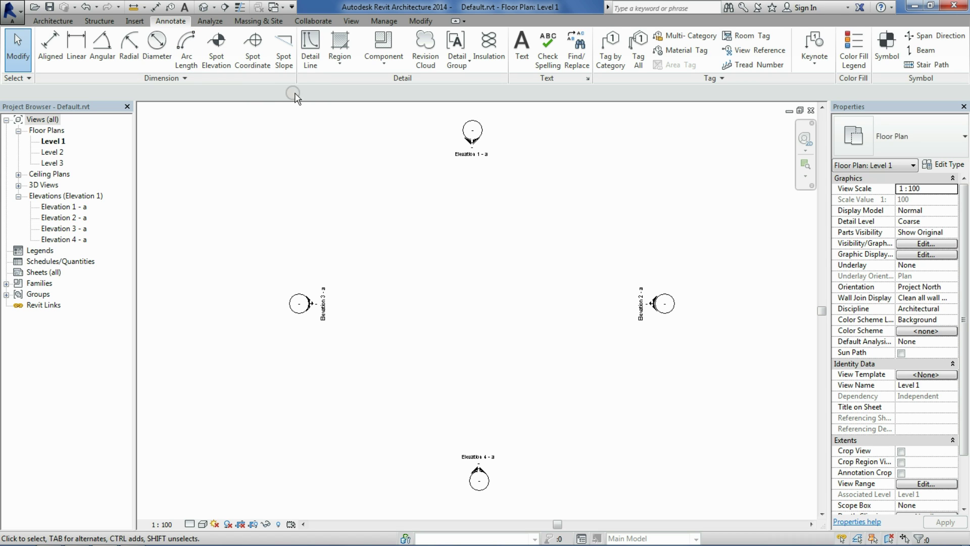
click(311, 66)
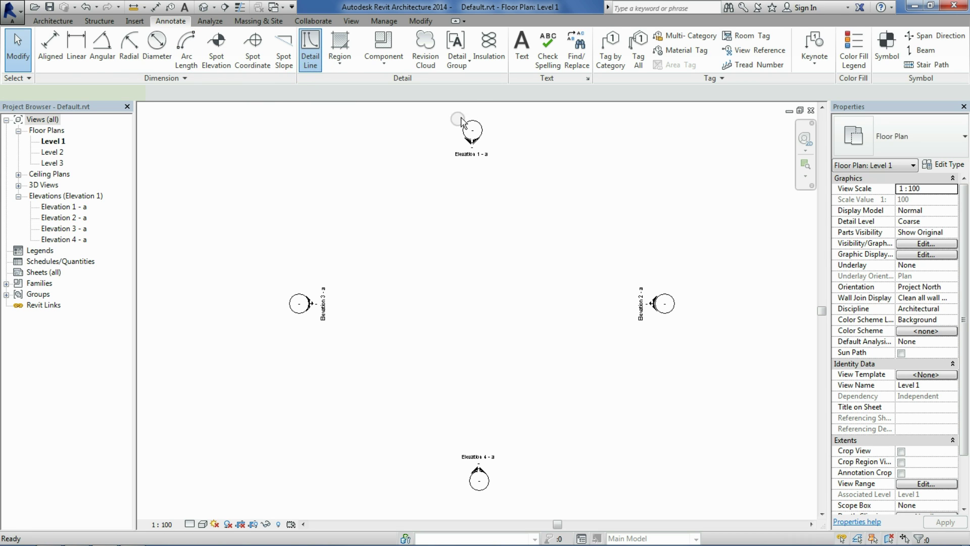
click(614, 57)
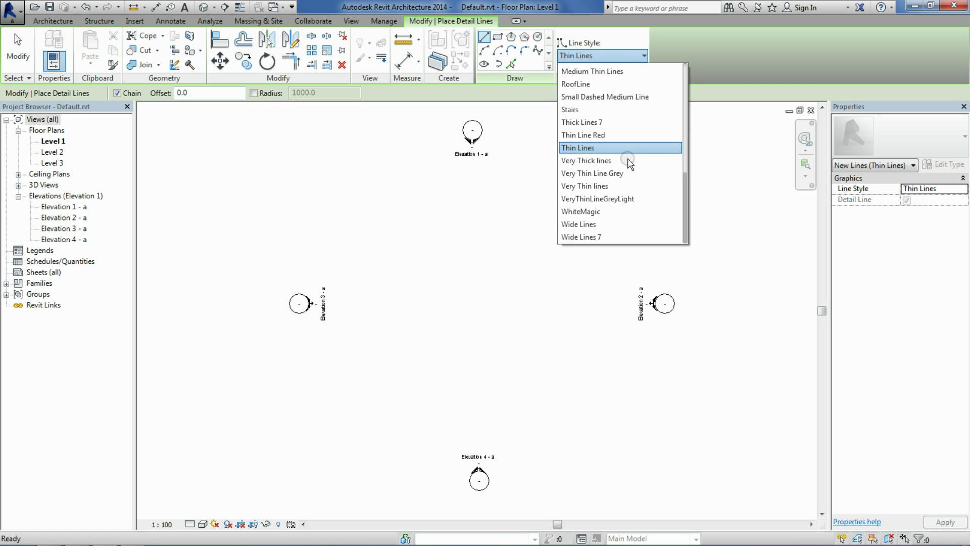
click(583, 235)
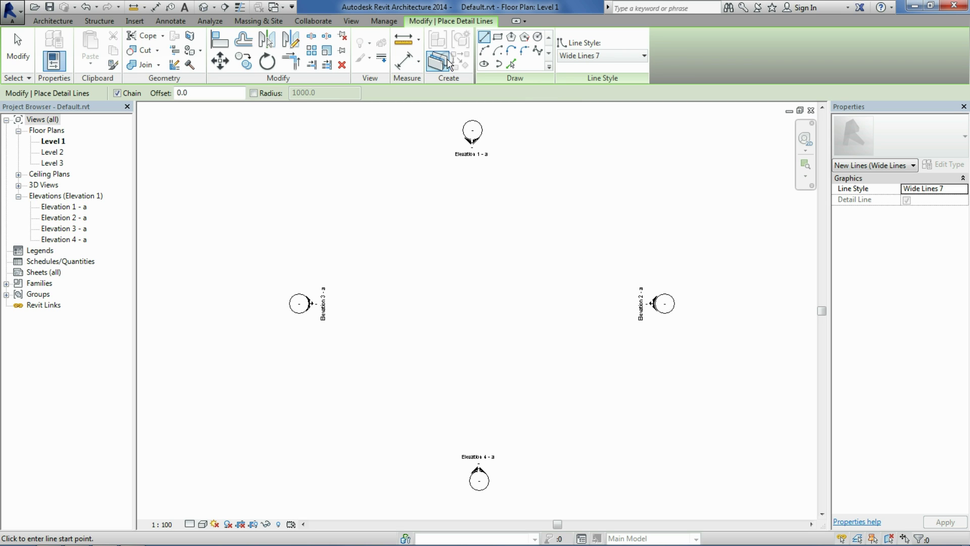
Step: Draw a closed 11000 by 9600 rectangle of detail lines from four corners
click(358, 199)
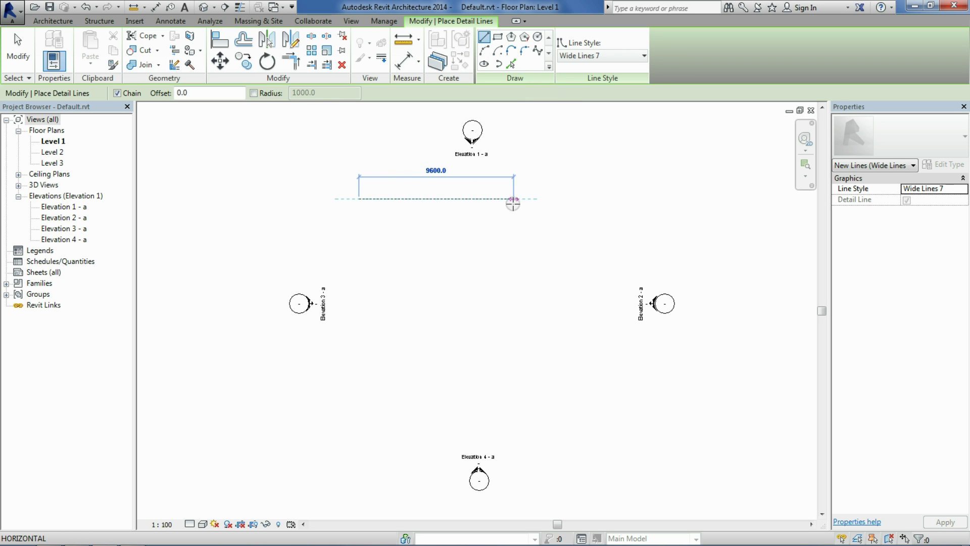
click(537, 199)
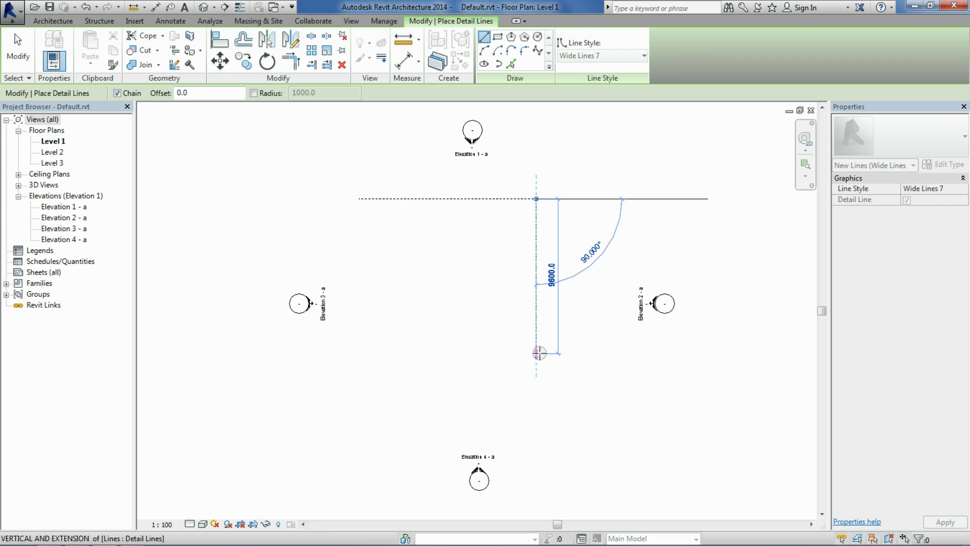
click(538, 352)
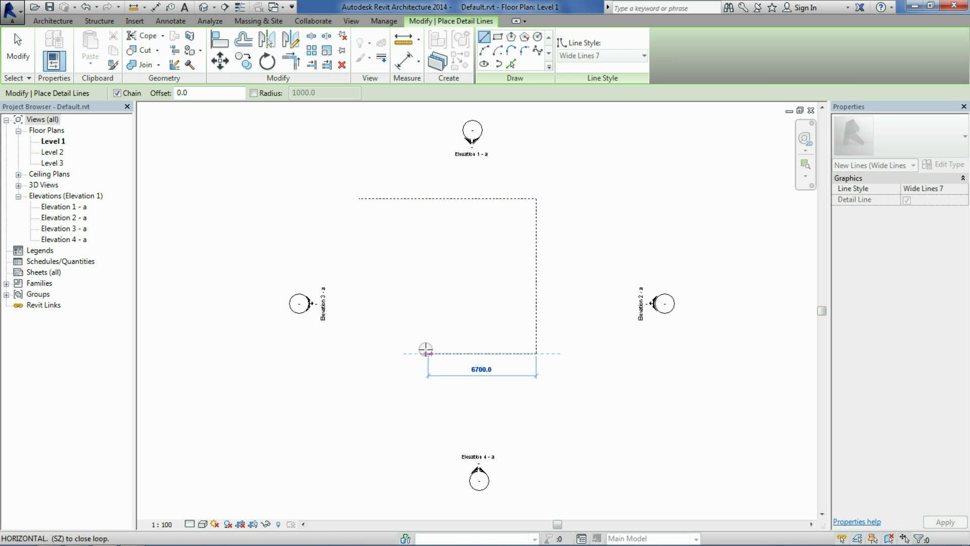
click(358, 352)
click(358, 198)
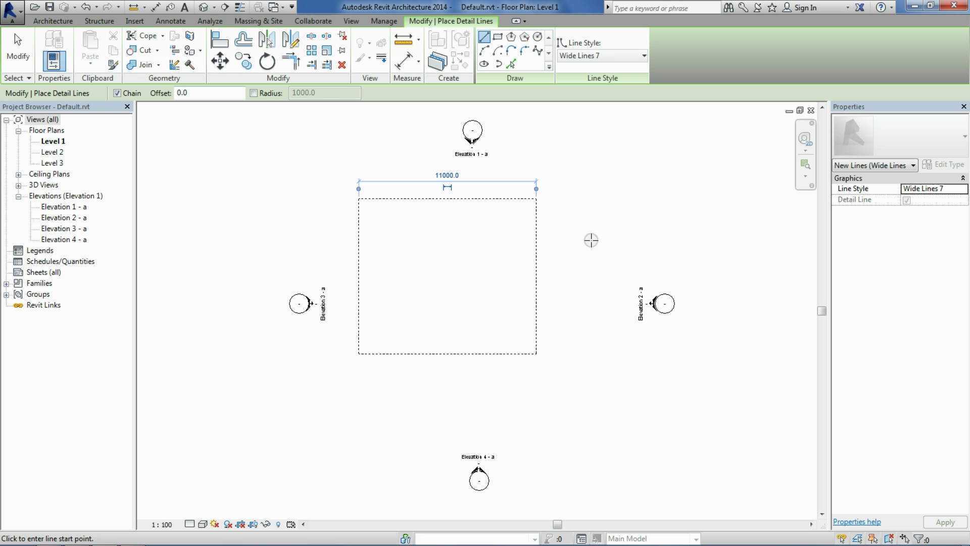
scroll(509, 207, up, 4)
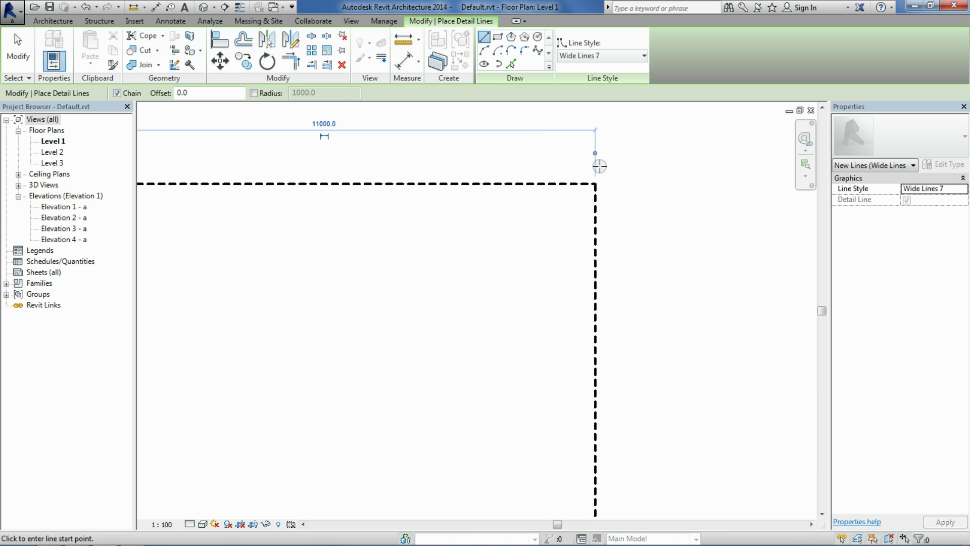
scroll(611, 197, down, 4)
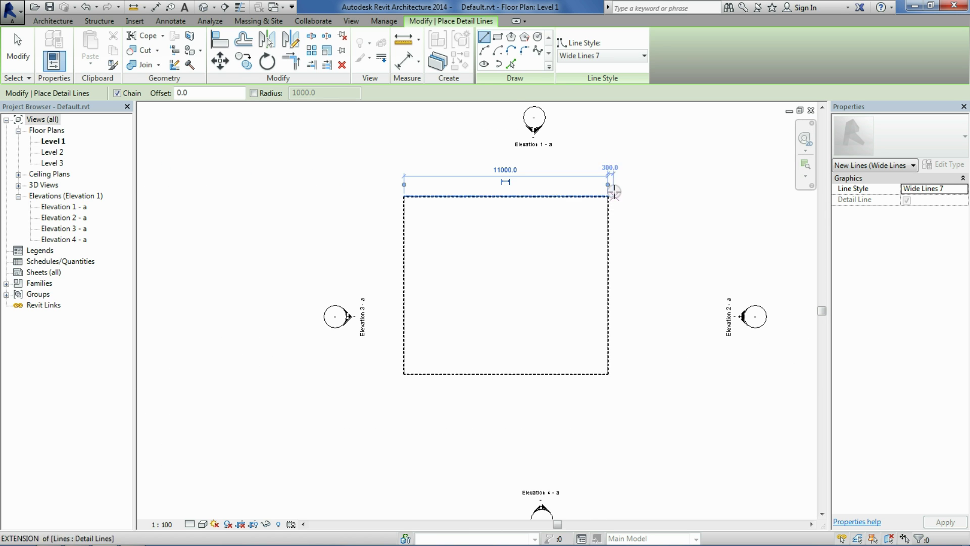
scroll(535, 269, up, 2)
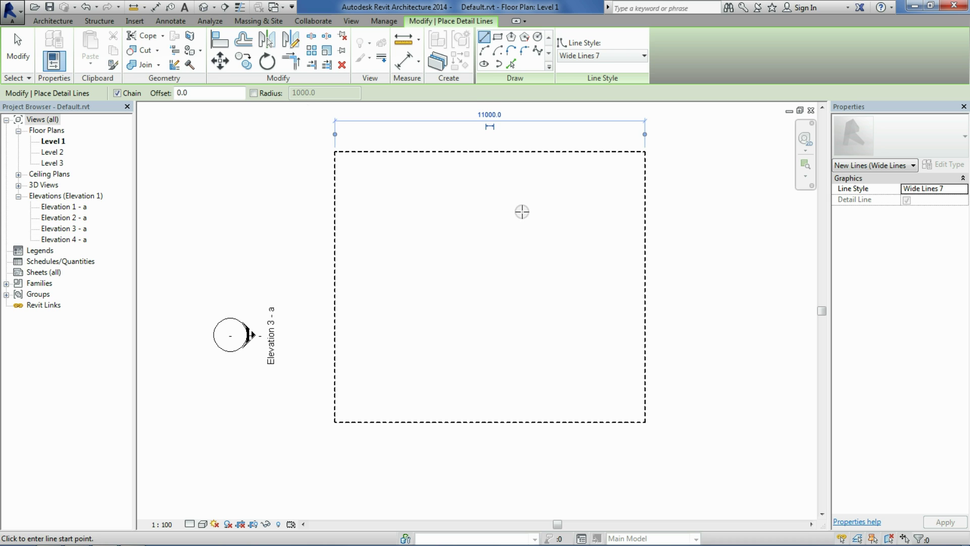
scroll(520, 210, up, 1)
scroll(712, 296, down, 1)
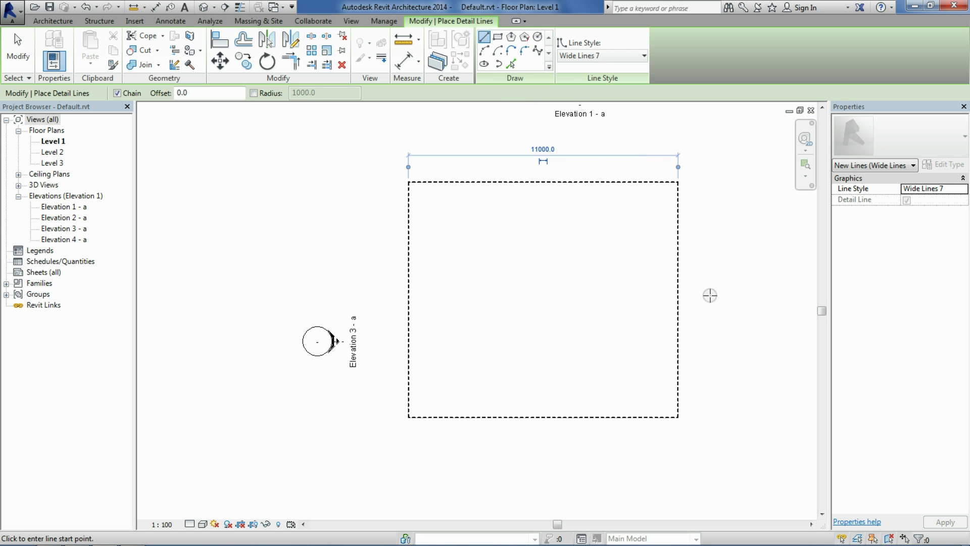
scroll(682, 256, down, 1)
scroll(672, 234, up, 2)
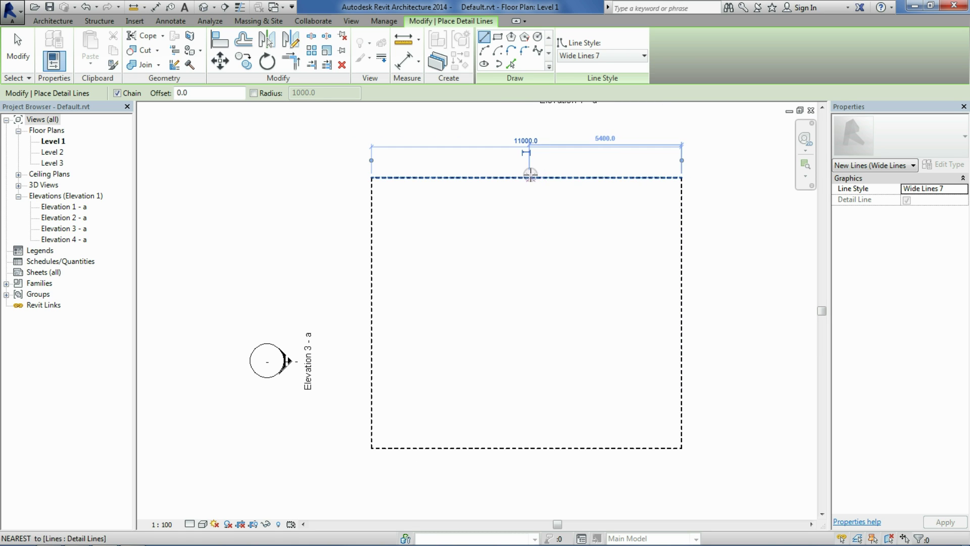